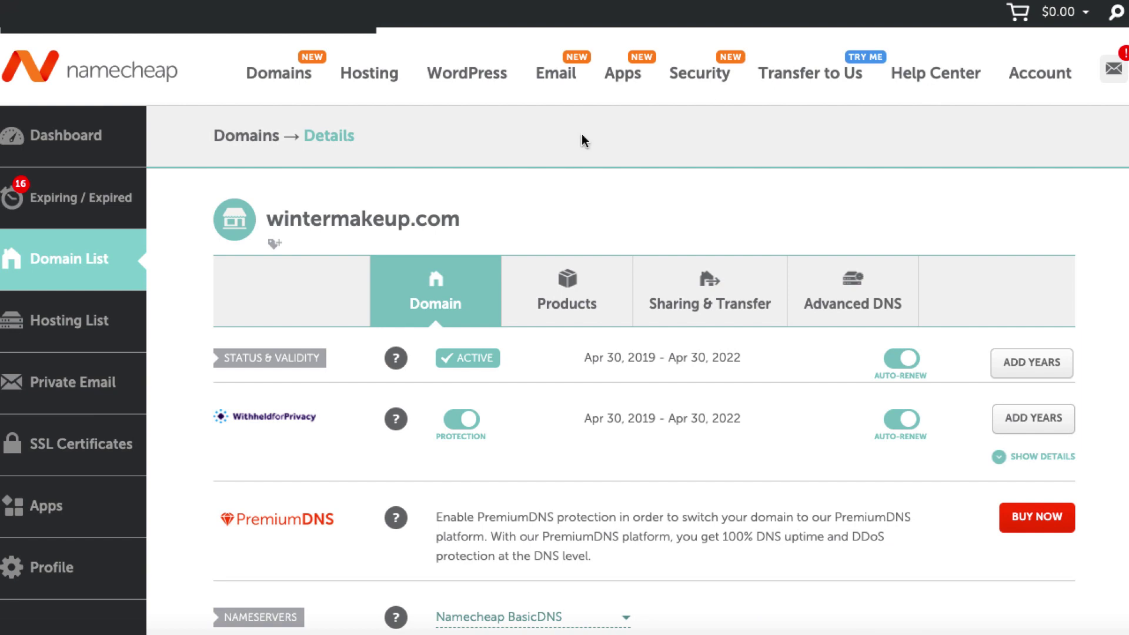
Add a blank redirect entry under Redirect Domain for wintermakeup.com.
scroll(920, 232, down, 2)
scroll(919, 231, down, 2)
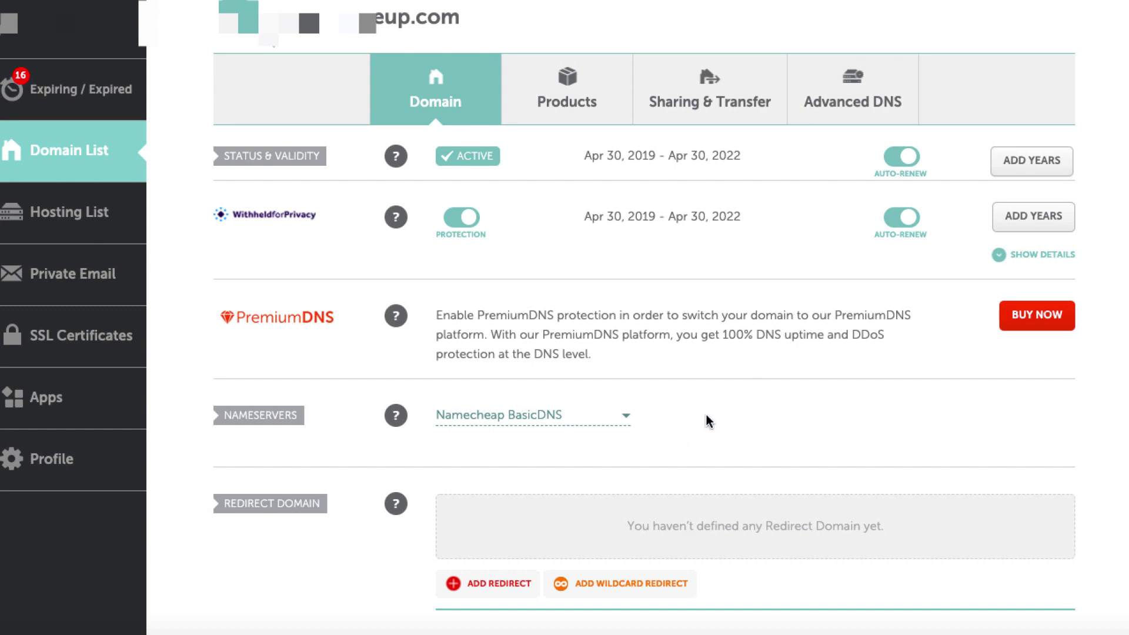
scroll(751, 426, down, 2)
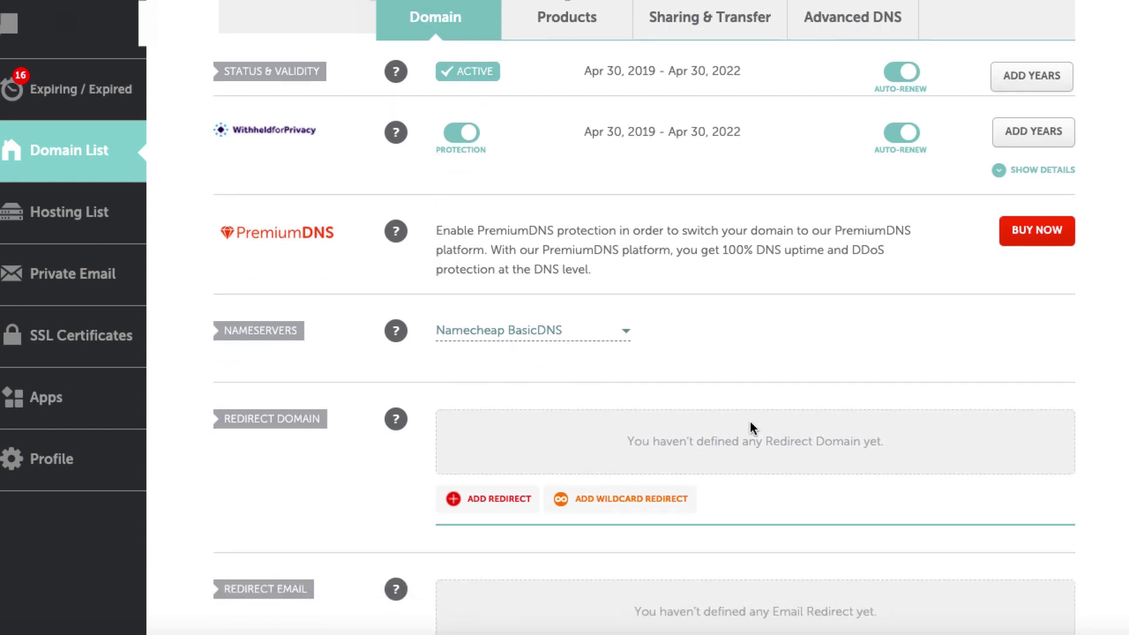
click(476, 501)
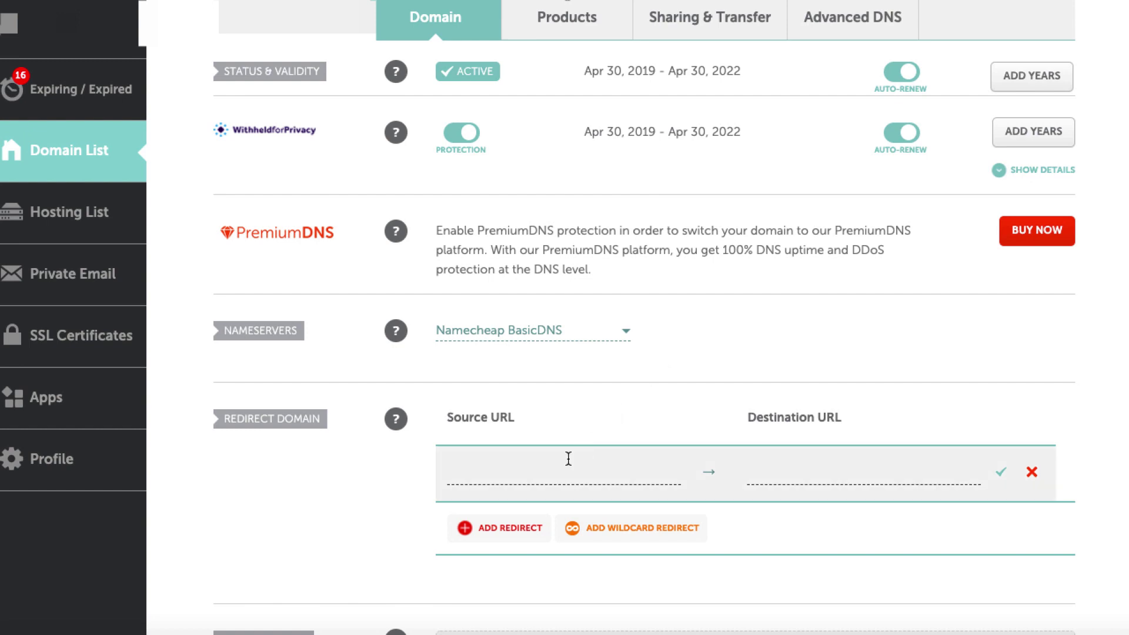
Fill the redirect's Source URL with wintermakeup.com.
click(556, 473)
text(wintermakeup.com)
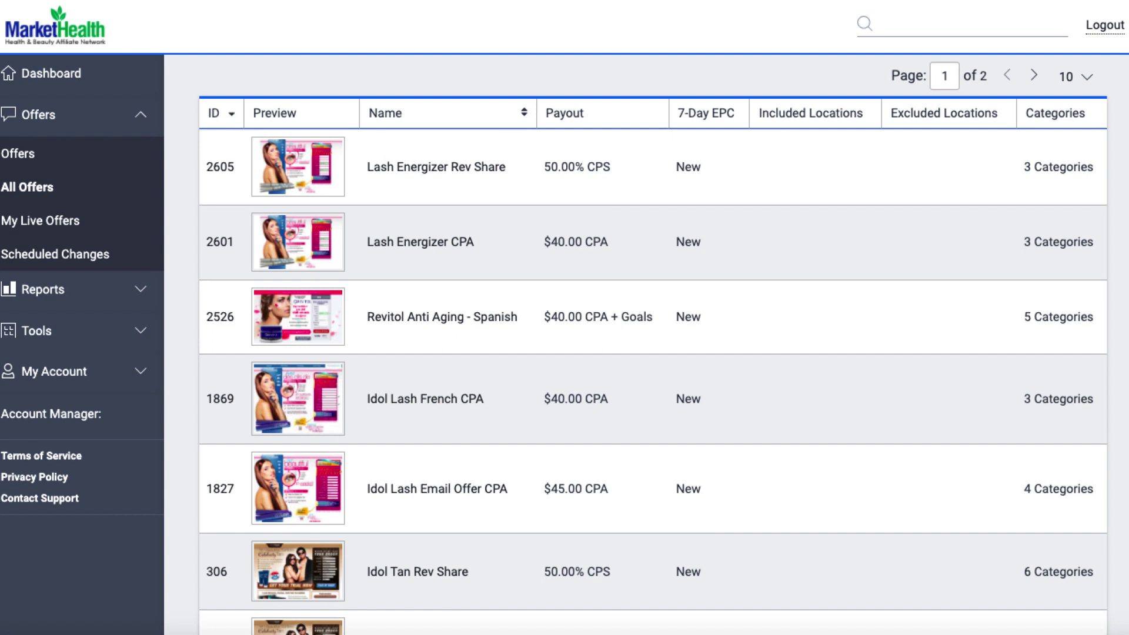
Find Idol Lips CPA (offer 296) in the All Offers table and open its details.
scroll(582, 367, down, 2)
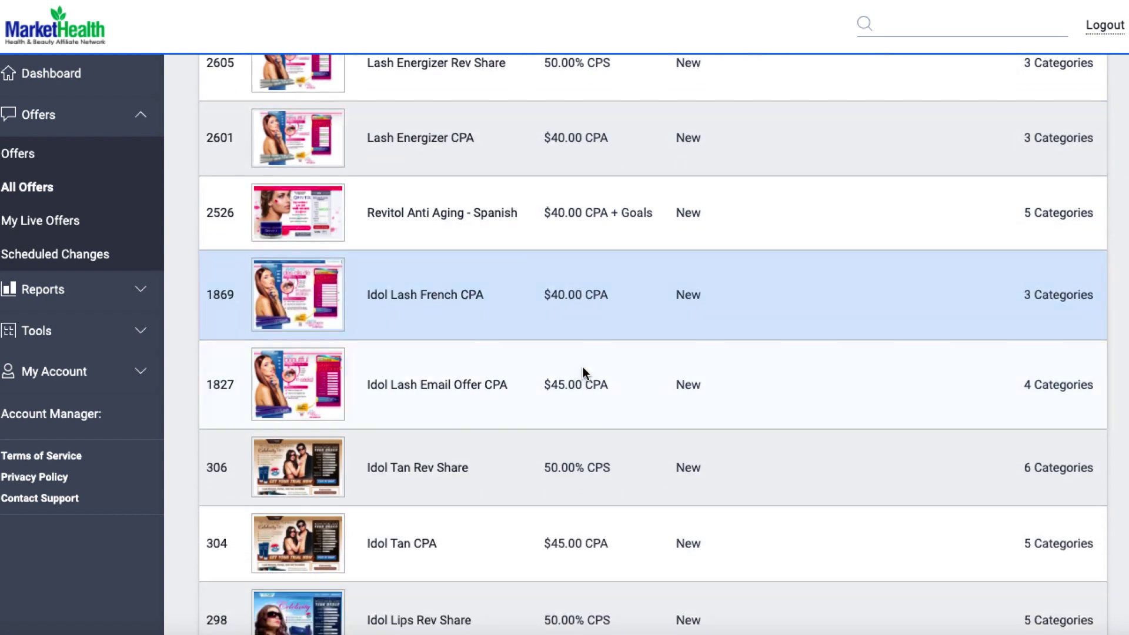
scroll(582, 372, down, 2)
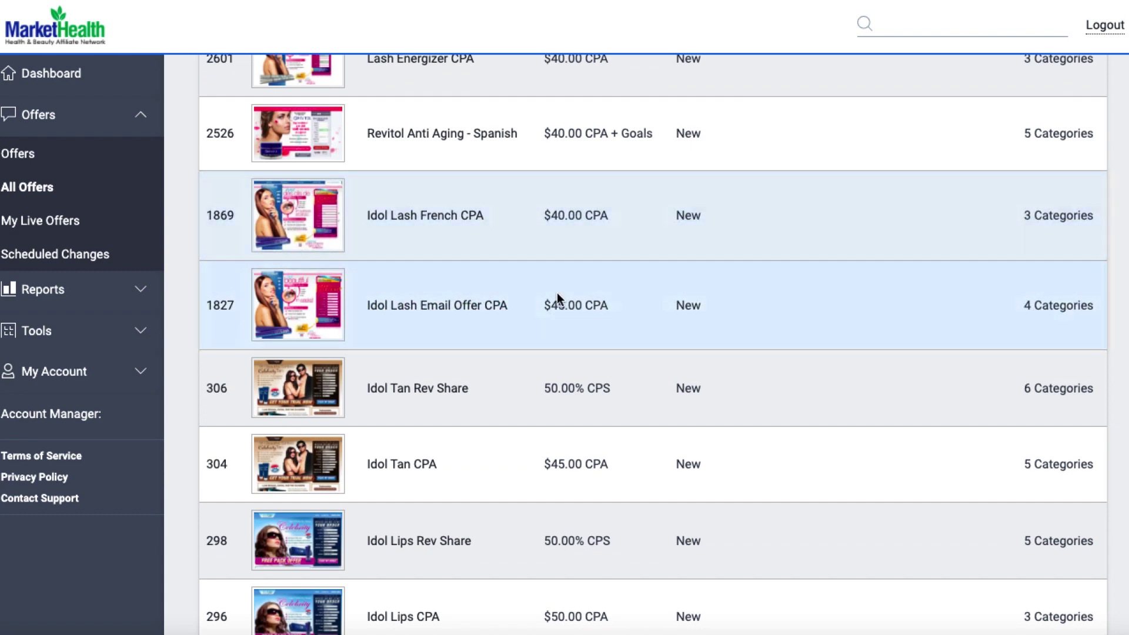
scroll(651, 323, up, 2)
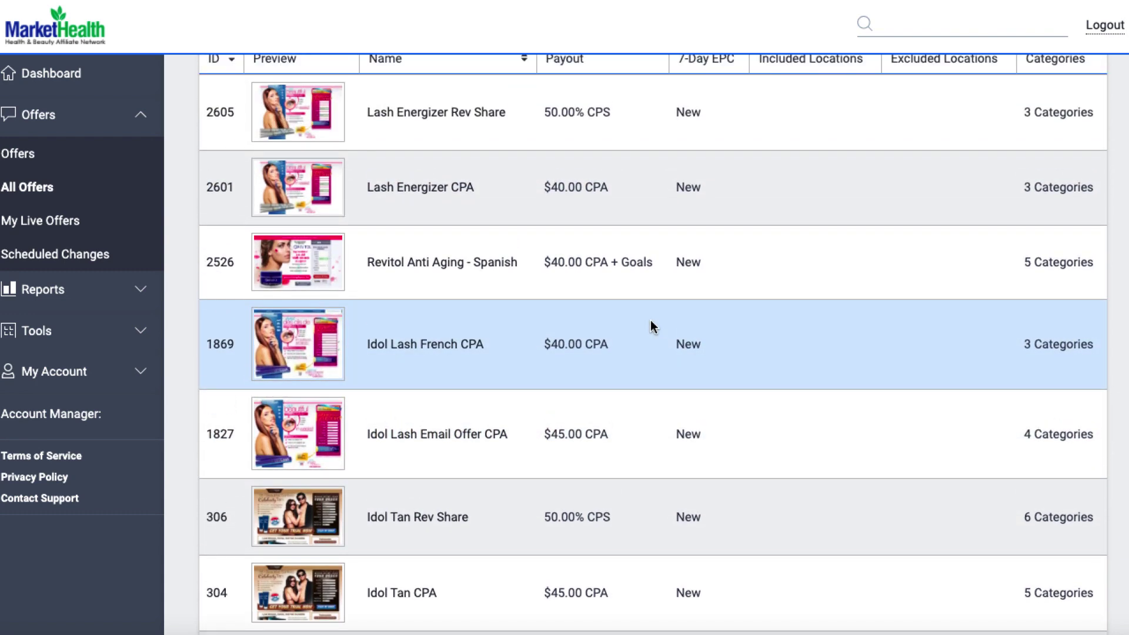
scroll(651, 322, down, 4)
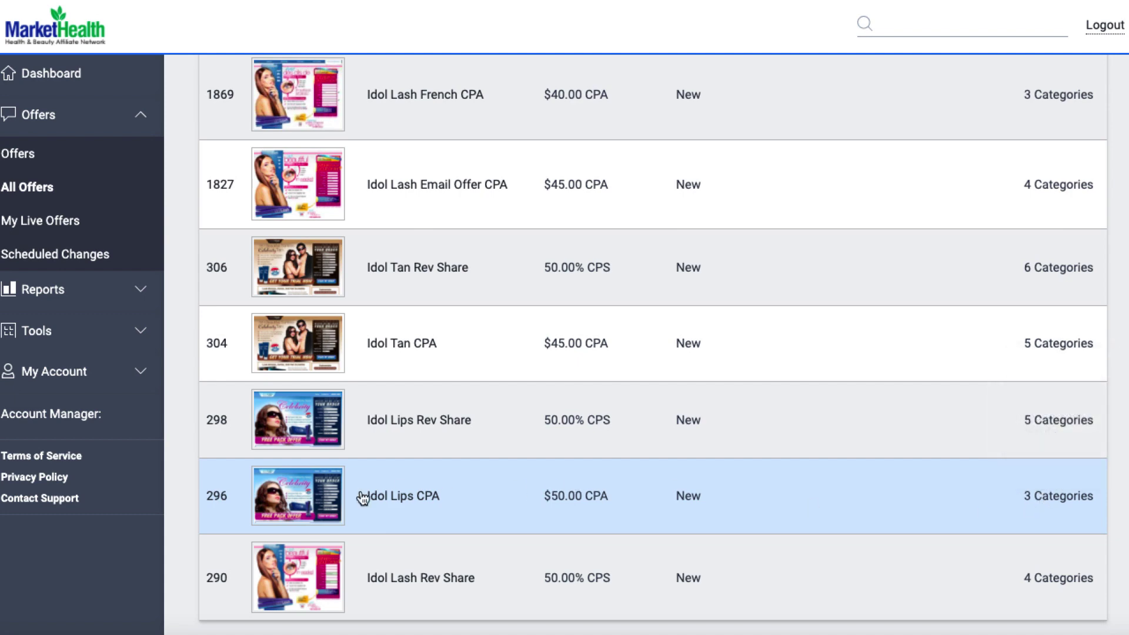
click(399, 497)
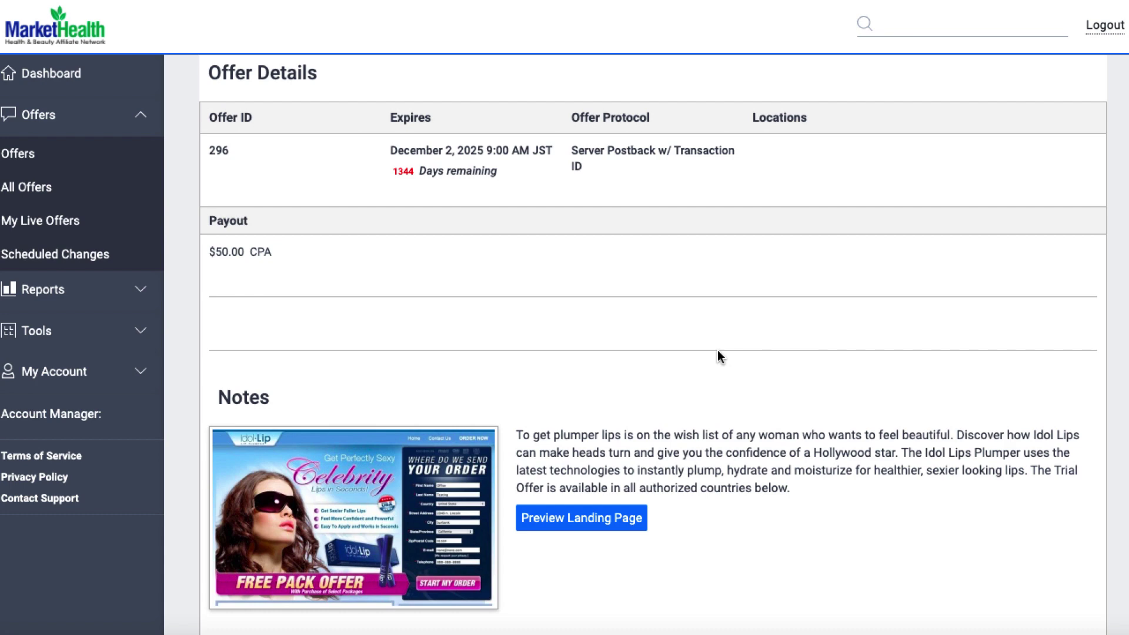
scroll(720, 356, down, 3)
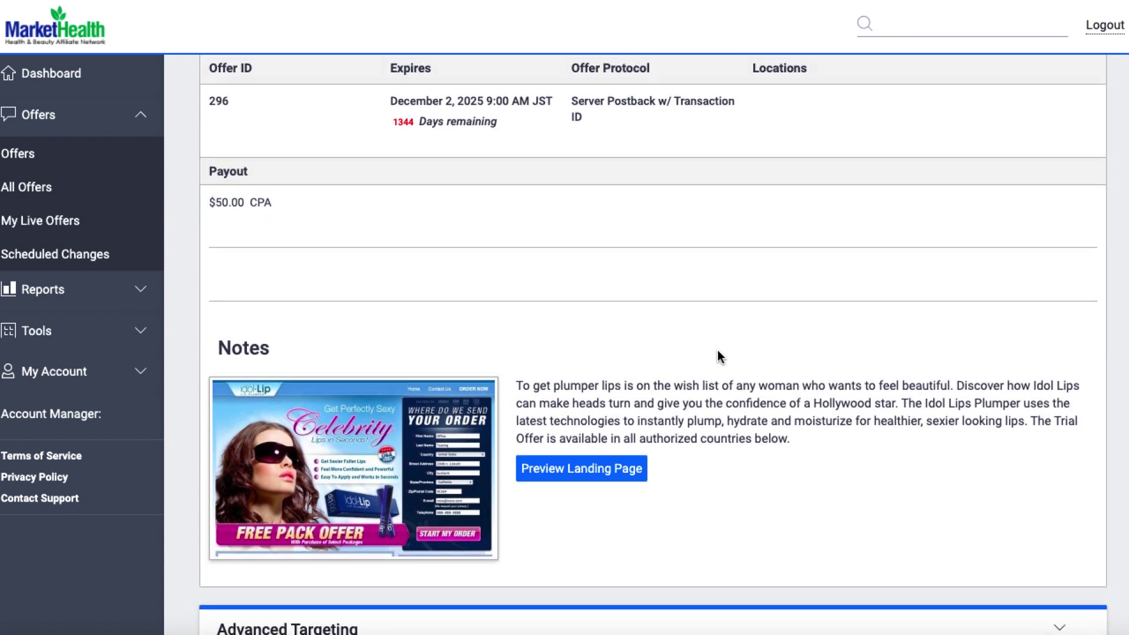
scroll(718, 351, up, 5)
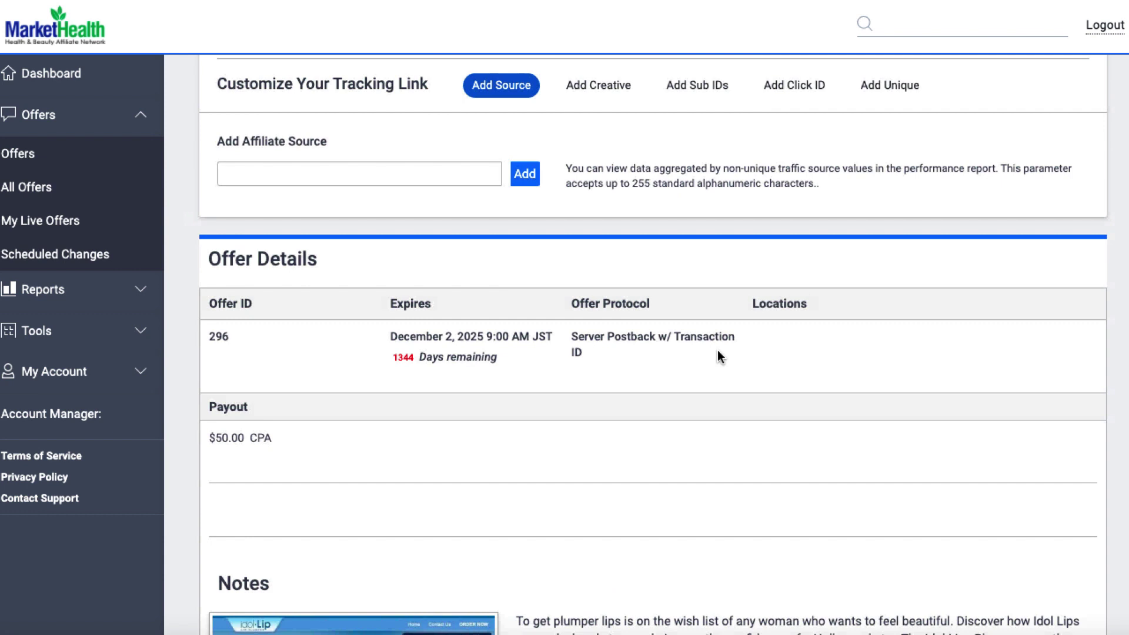
scroll(717, 355, up, 3)
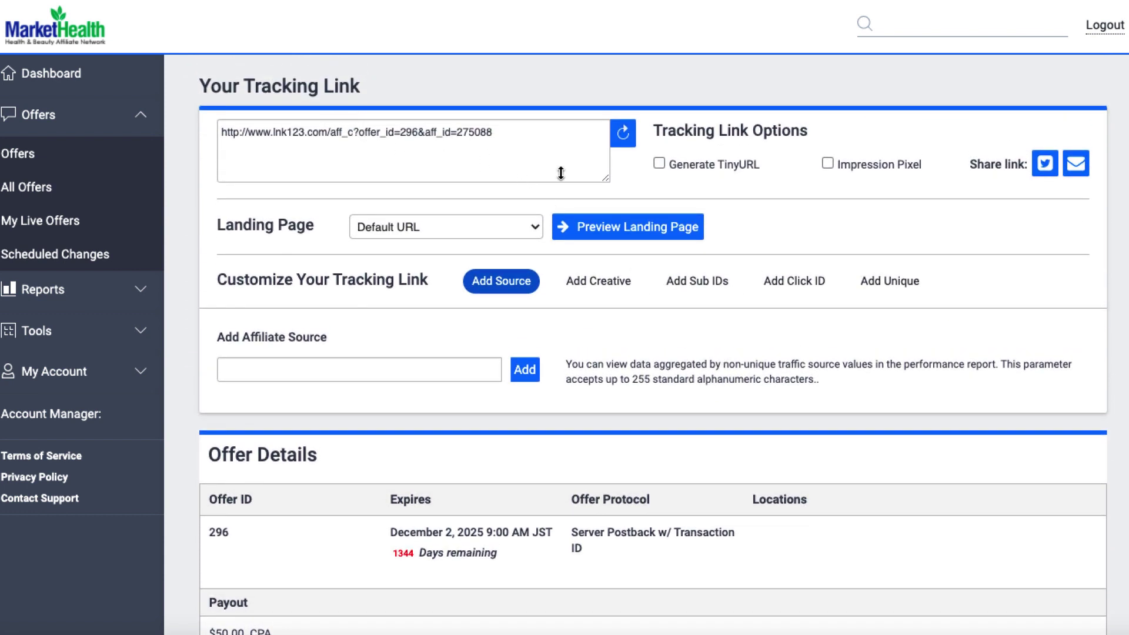
click(659, 163)
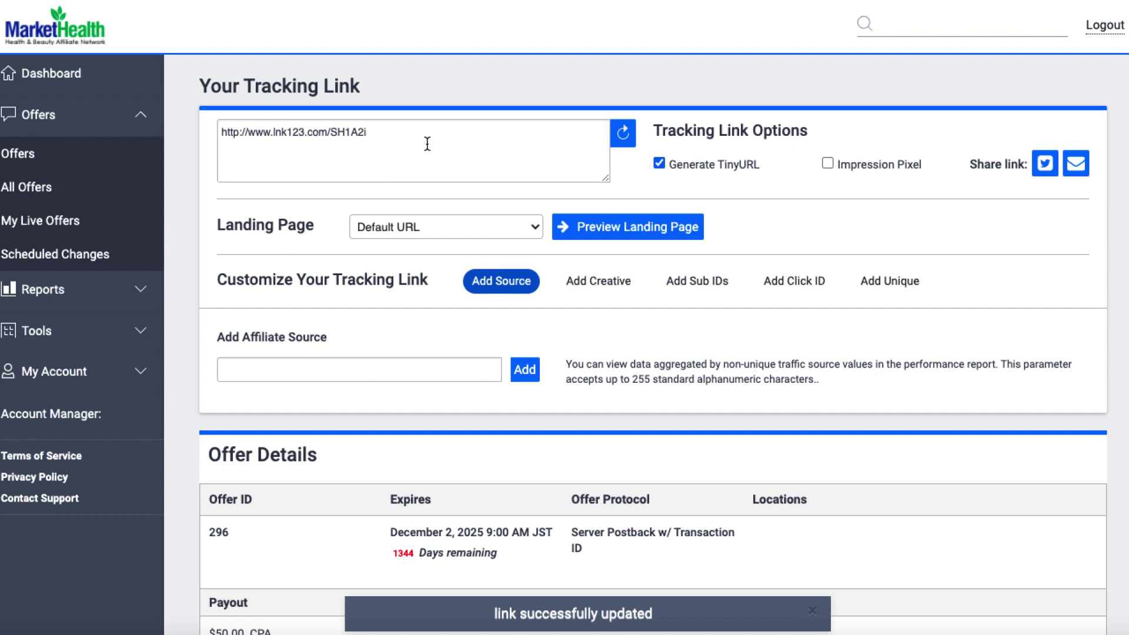
drag(423, 131, 220, 130)
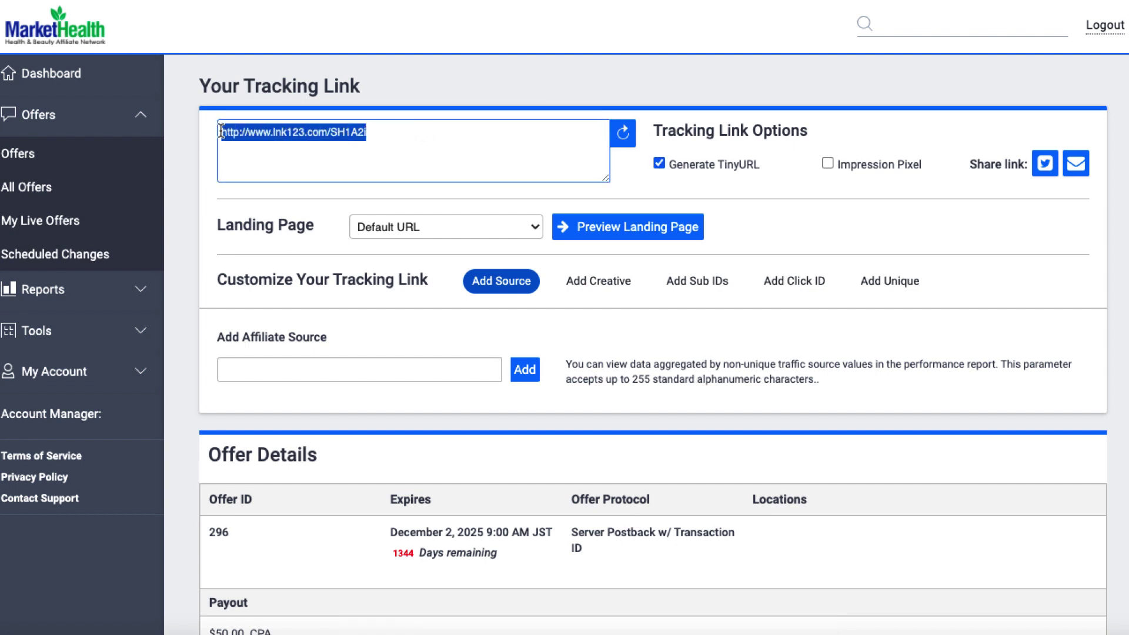
click(700, 282)
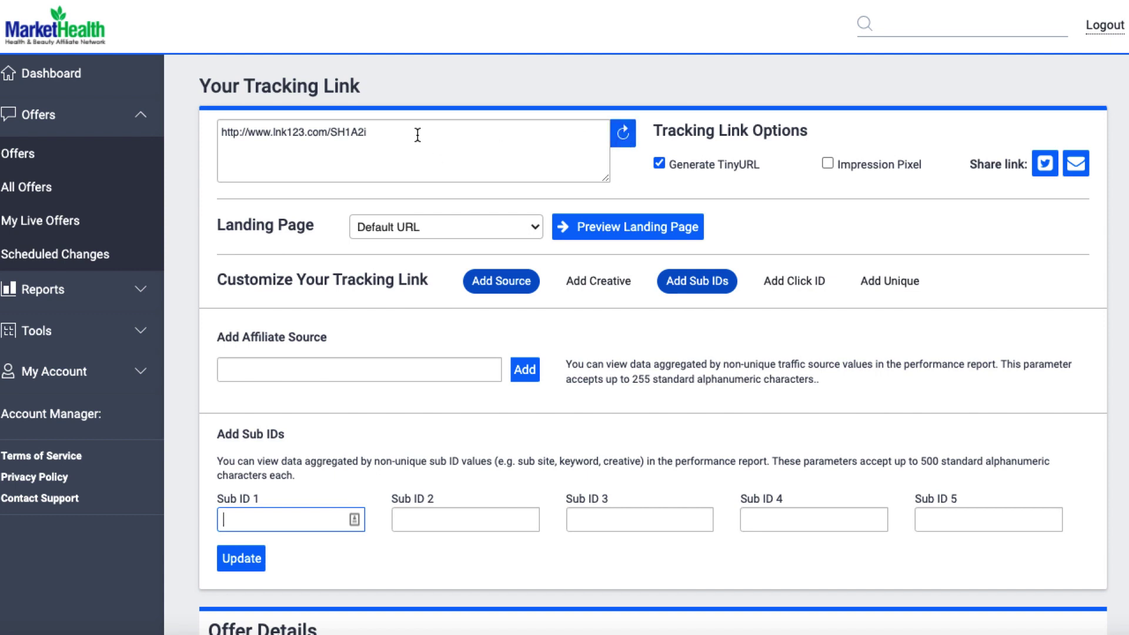
drag(415, 134, 206, 136)
key(super+c)
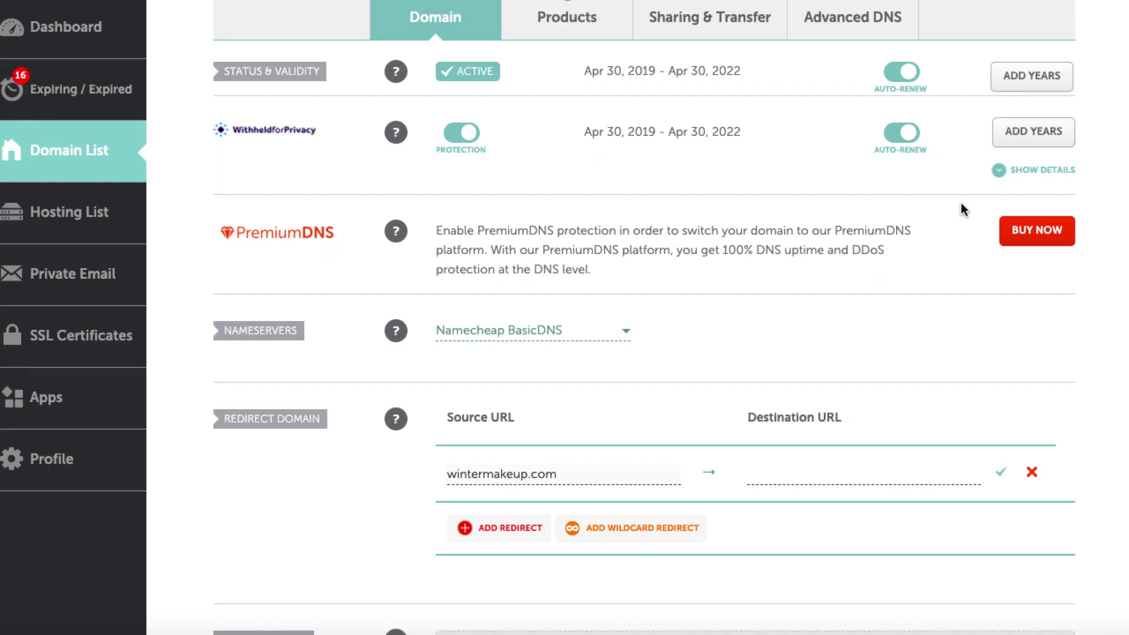
click(821, 464)
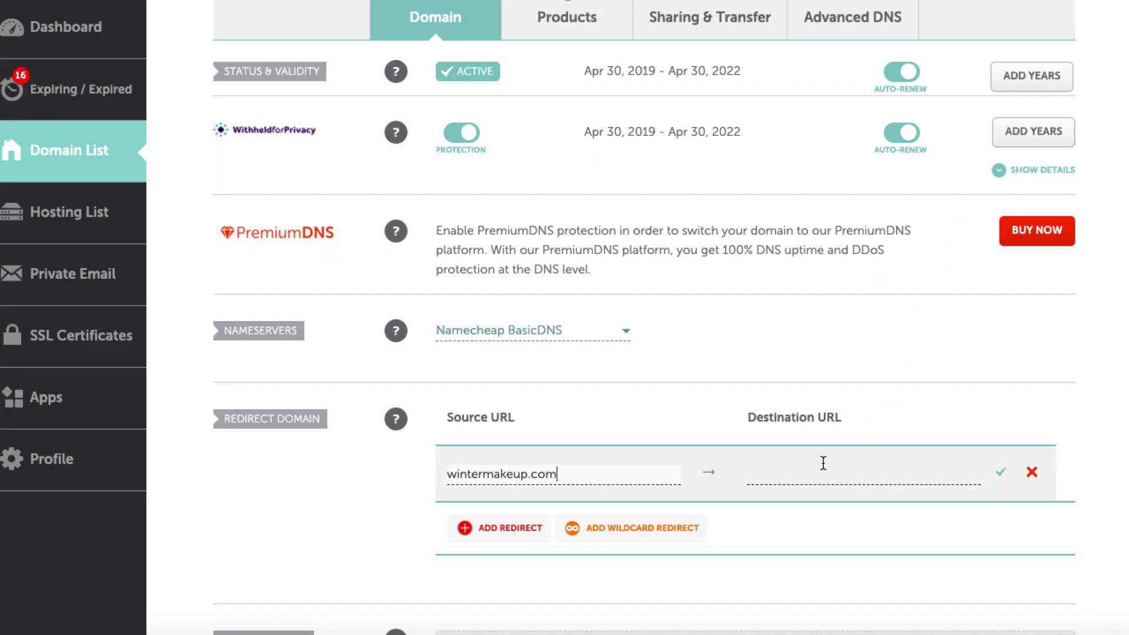
key(super+v)
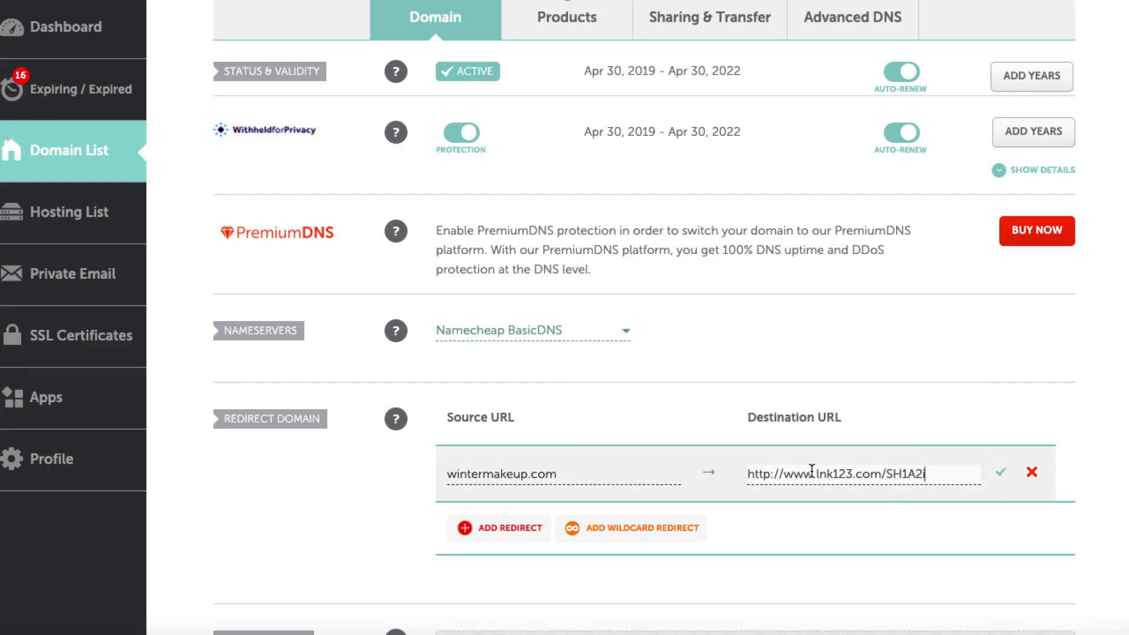
click(1002, 475)
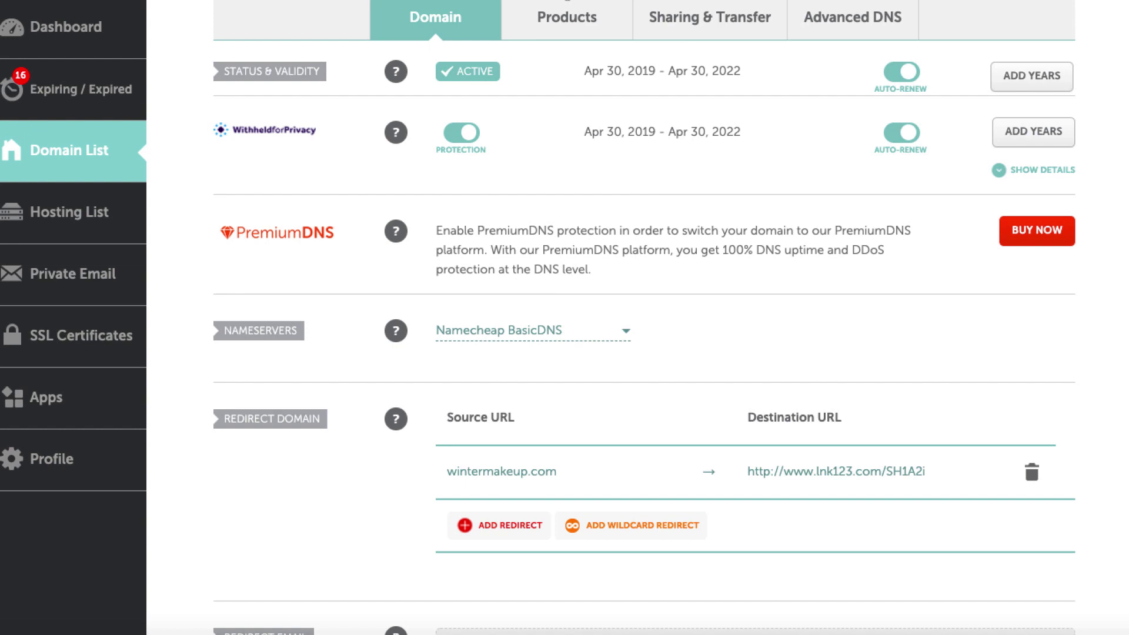
Load wintermakeup.com in a Chrome incognito window to confirm it lands on the Idol Lips order page.
scroll(823, 391, up, 3)
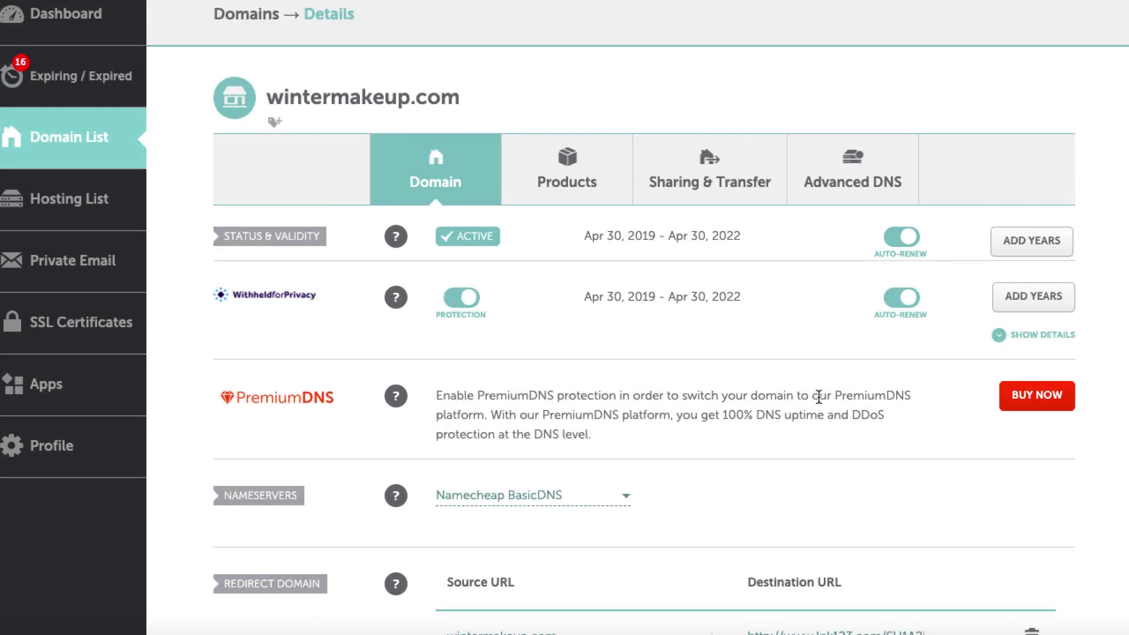
drag(478, 101, 270, 99)
key(super+c)
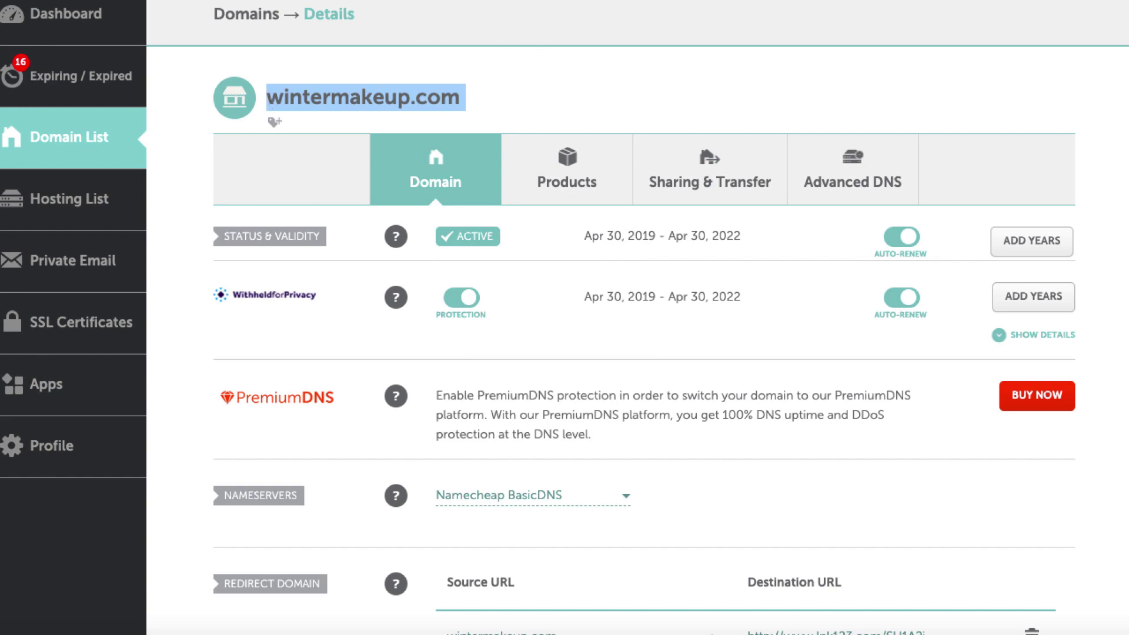
key(super+shift+n)
key(super+v)
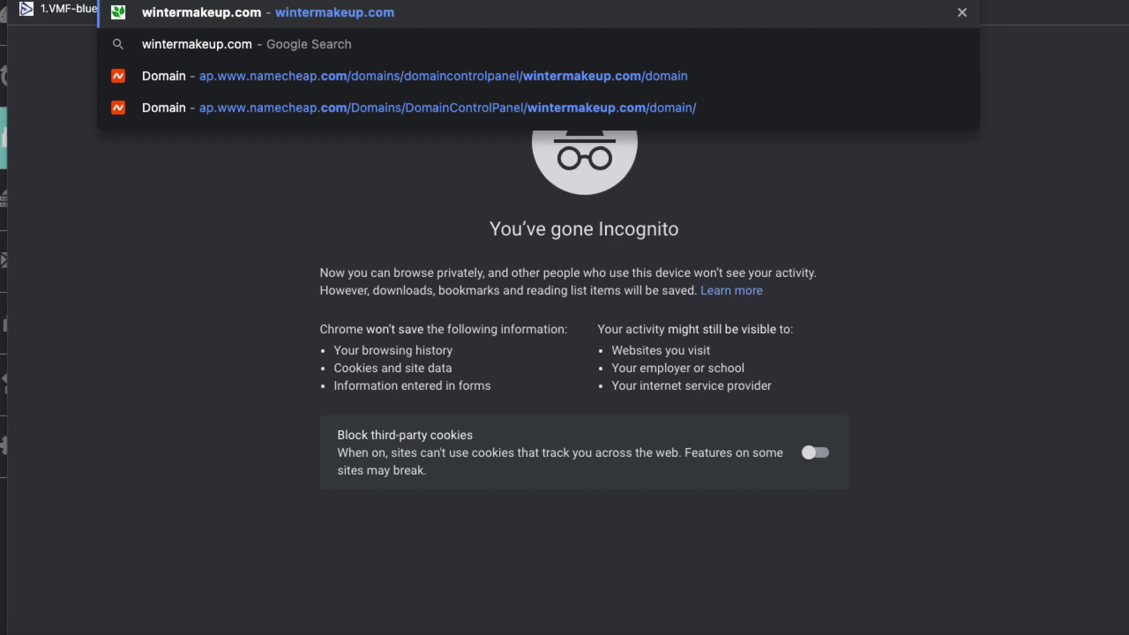
key(Return)
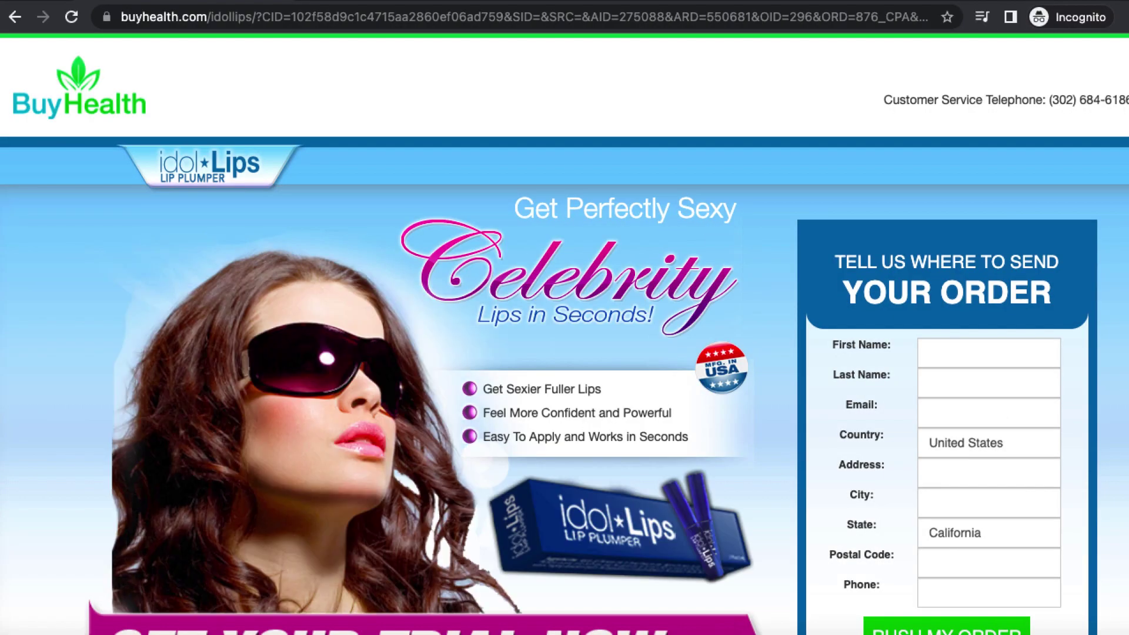
scroll(281, 217, down, 5)
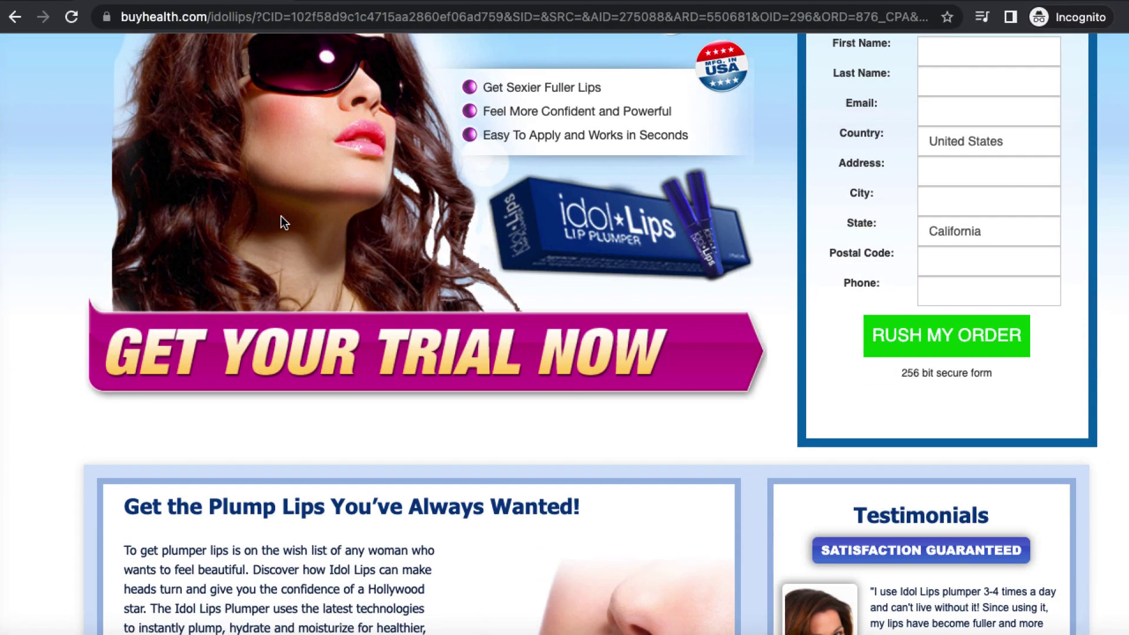
scroll(281, 217, up, 4)
scroll(281, 217, up, 3)
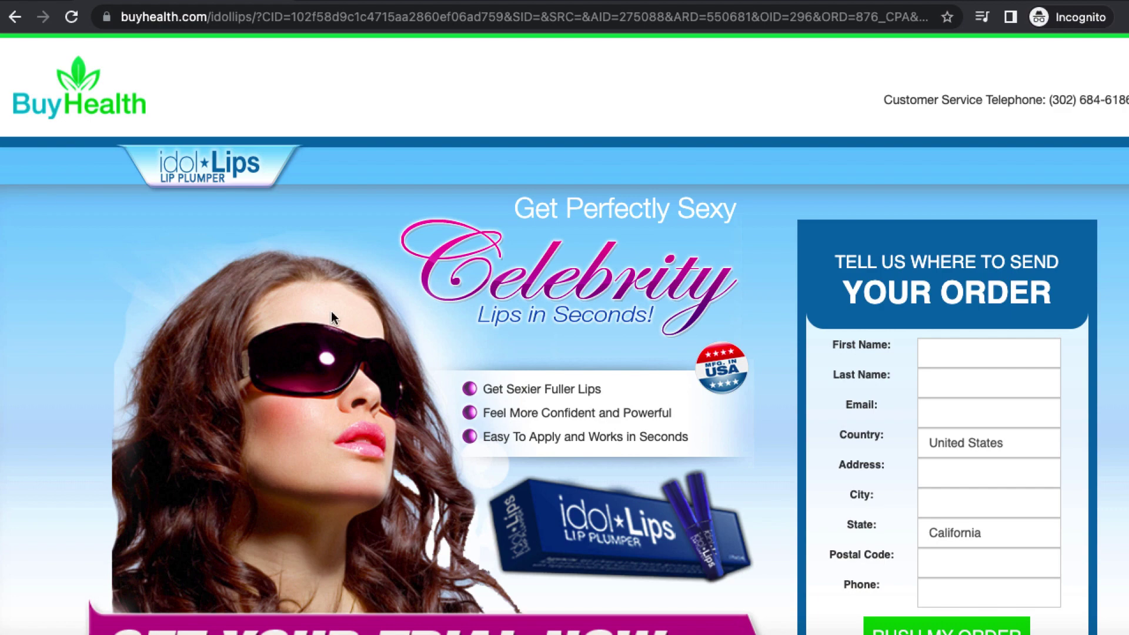
scroll(332, 318, down, 3)
scroll(331, 318, up, 2)
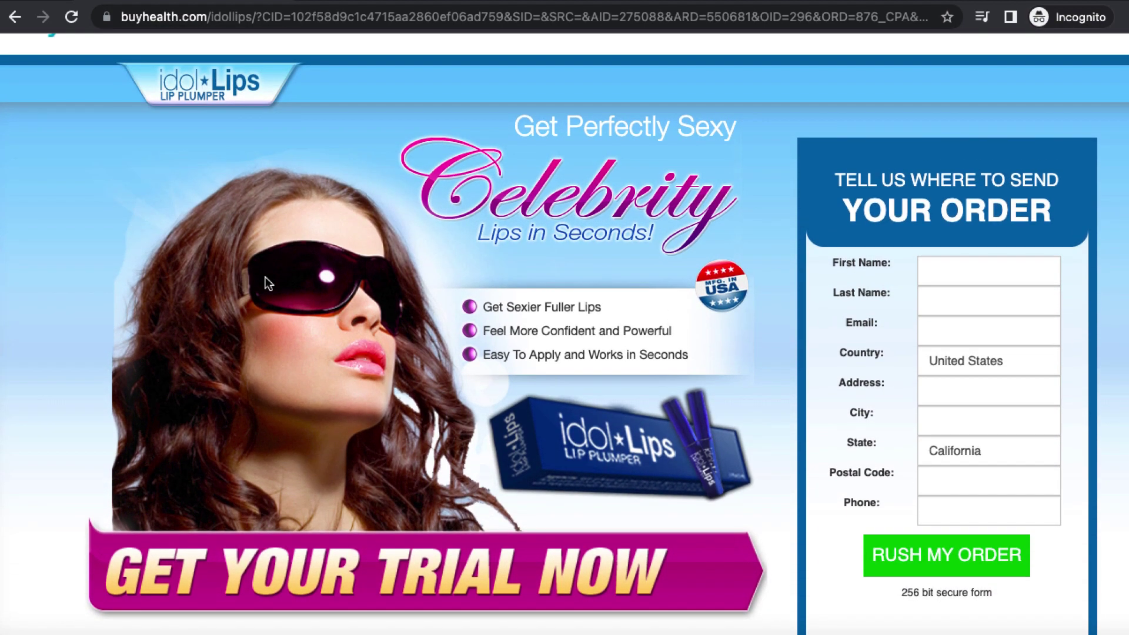